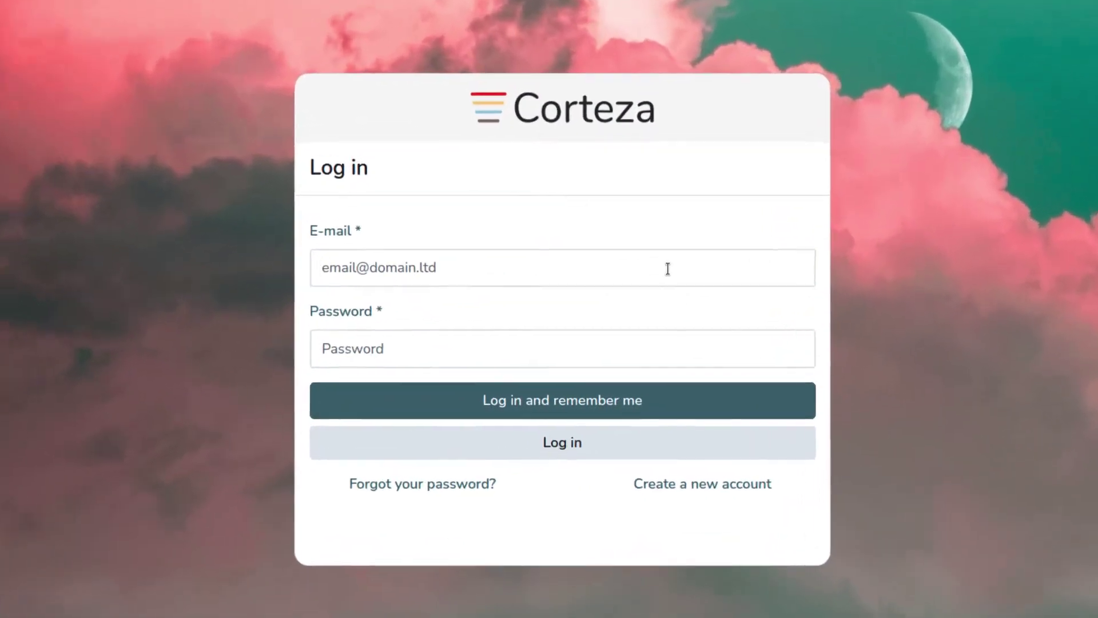
Peek at the new-account sign-up form, then return to the login form
{"action": "left_click", "coordinate": [652, 309]}
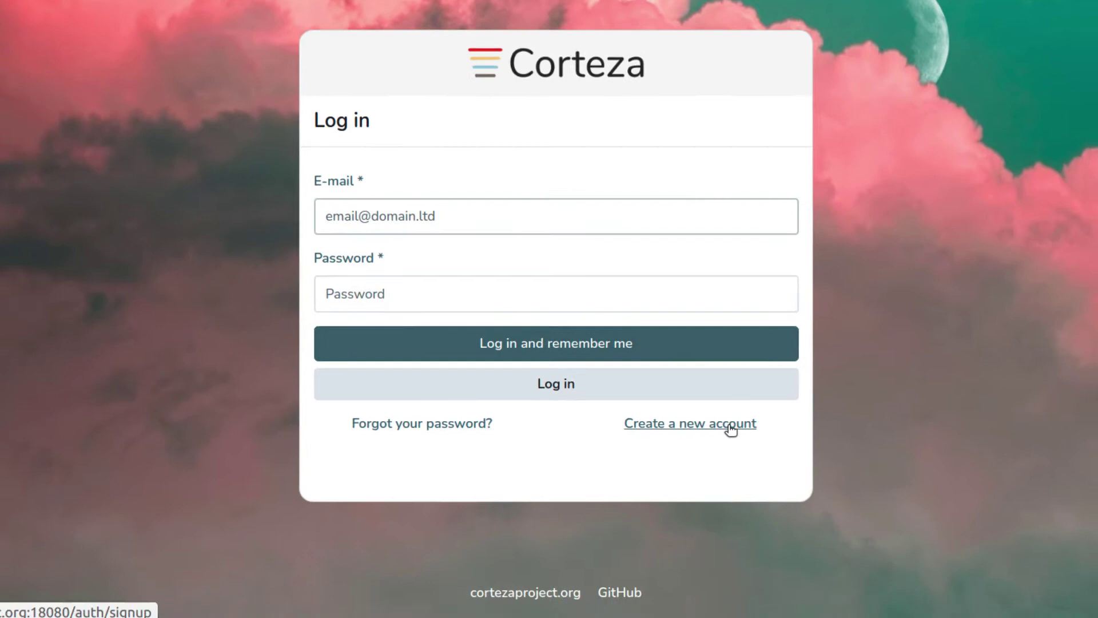
{"action": "left_click", "coordinate": [730, 427]}
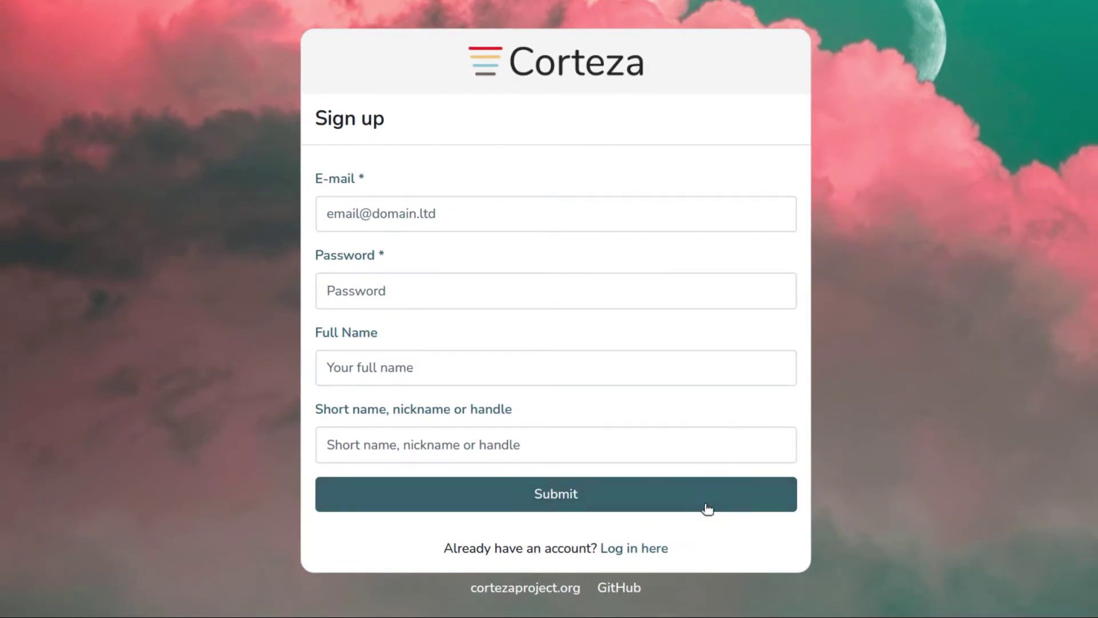
{"action": "left_click", "coordinate": [666, 548]}
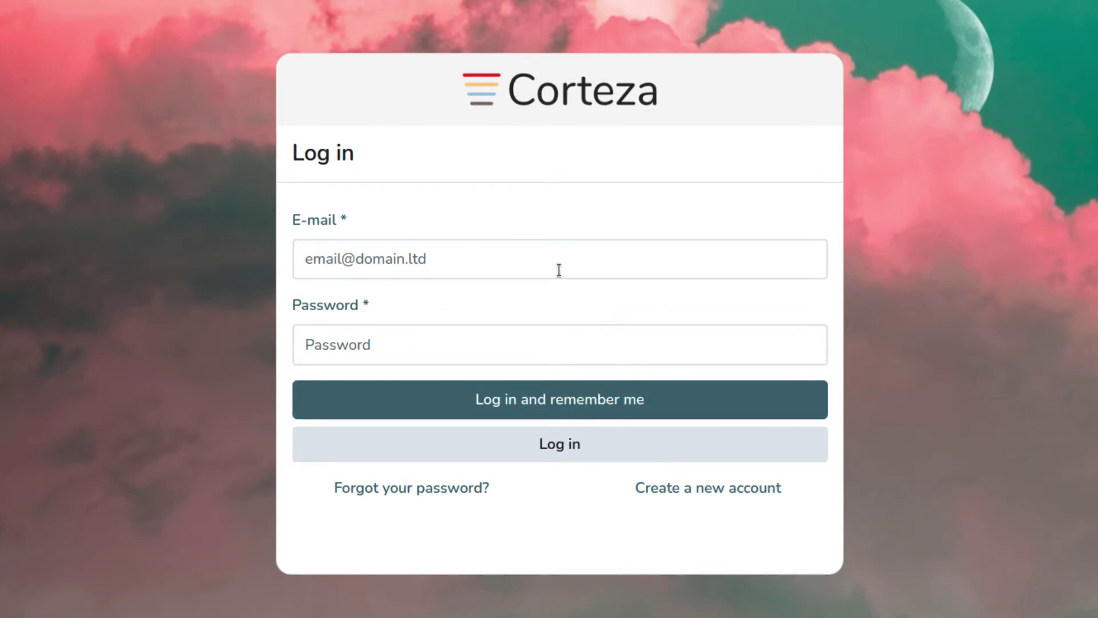
Attempt login with the account's e-mail and password, getting an invalid combination error
{"action": "left_click", "coordinate": [559, 270]}
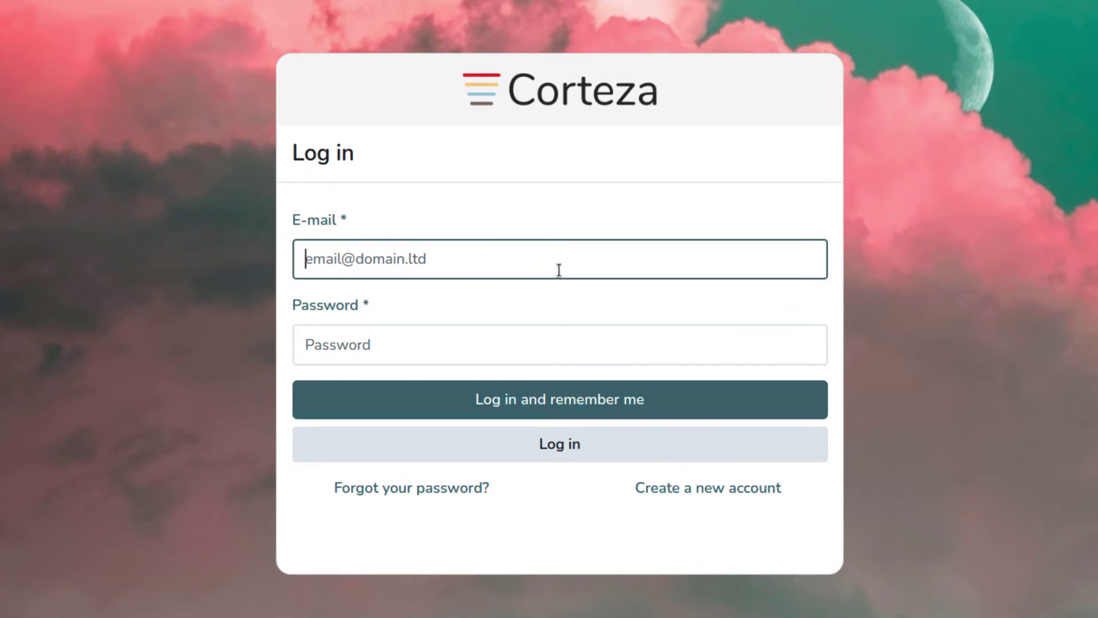
{"action": "type", "text": "johndoe"}
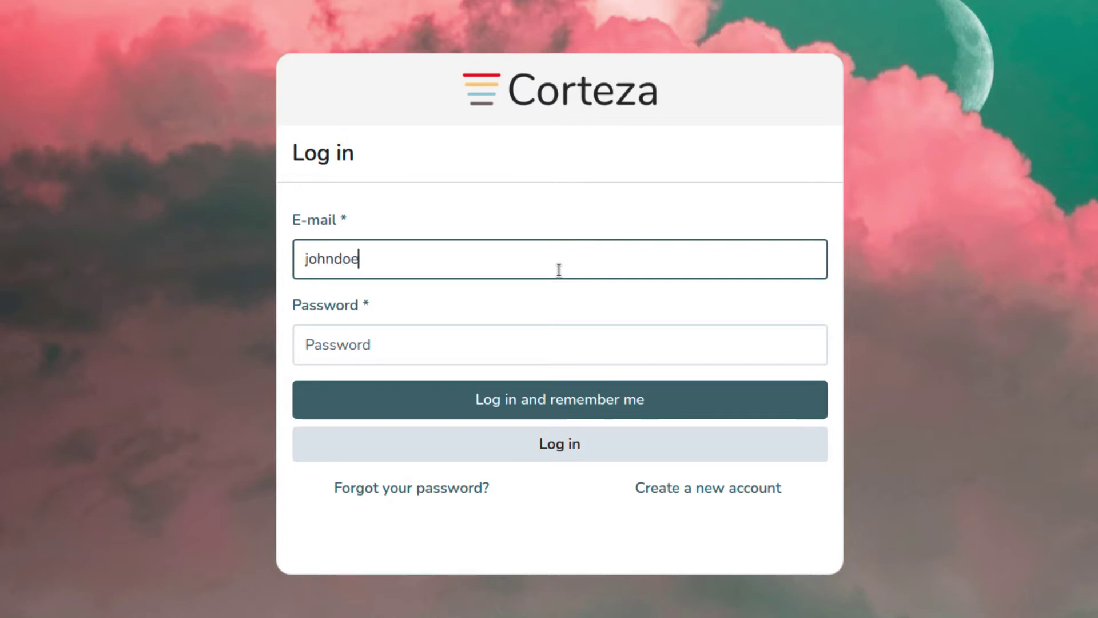
{"action": "type", "text": "@example.org"}
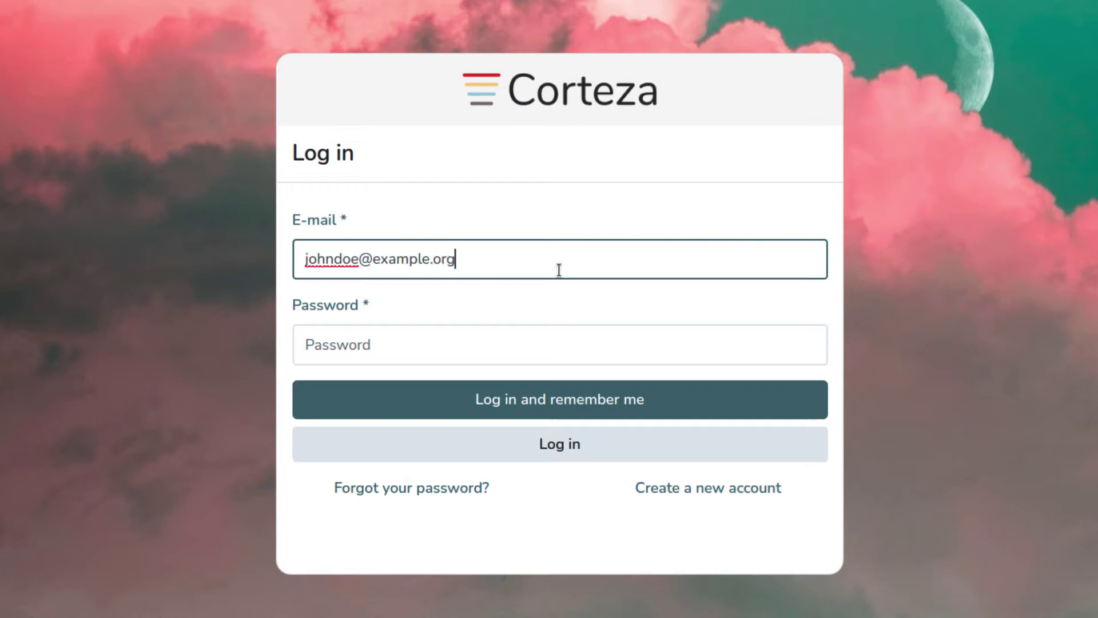
{"action": "left_click", "coordinate": [615, 346]}
{"action": "type", "text": "******"}
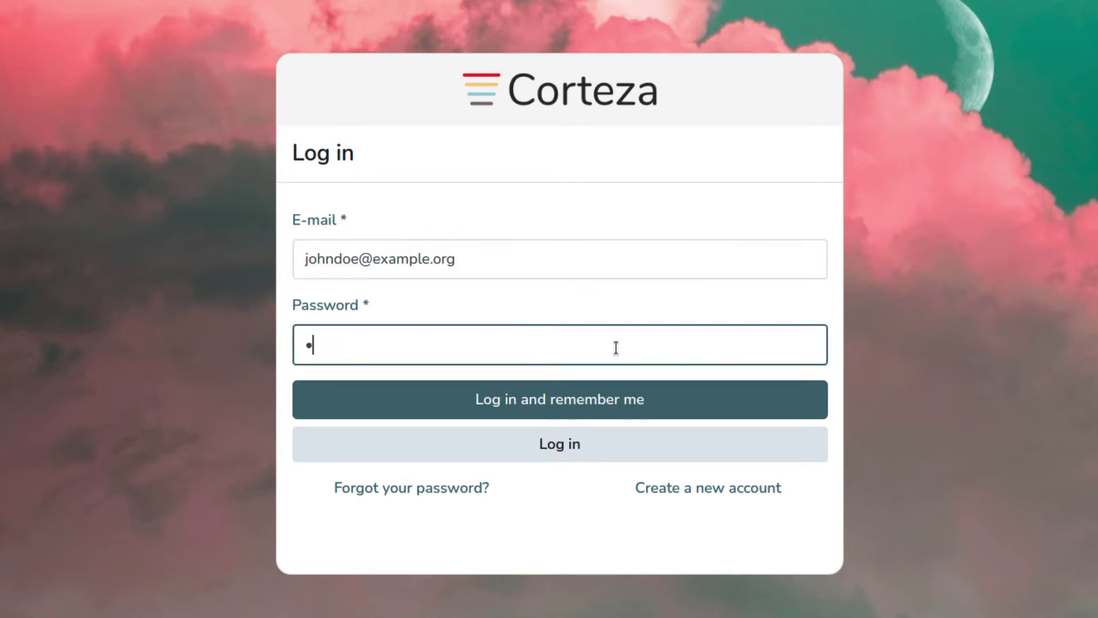
{"action": "type", "text": "**"}
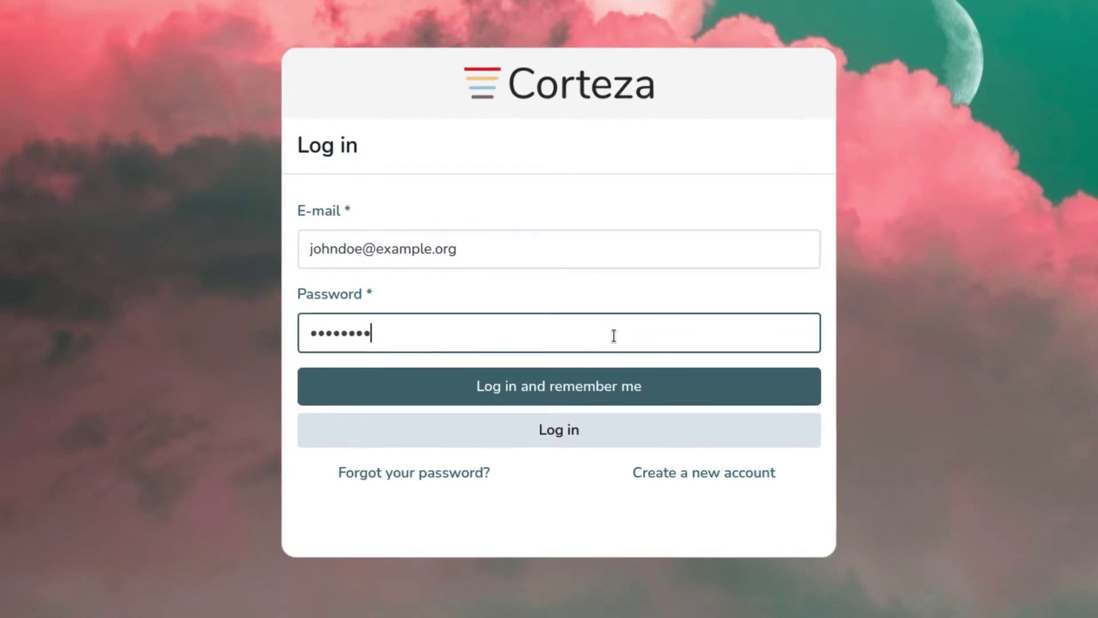
{"action": "left_click", "coordinate": [636, 382]}
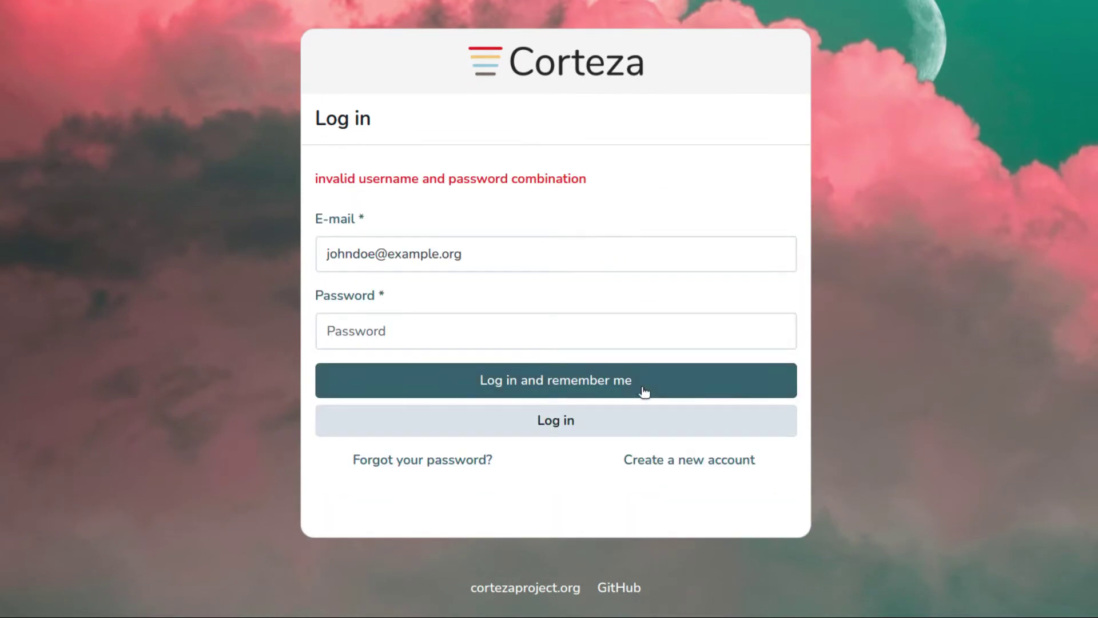
Request a password reset link sent to the account's e-mail address
{"action": "left_click", "coordinate": [453, 461]}
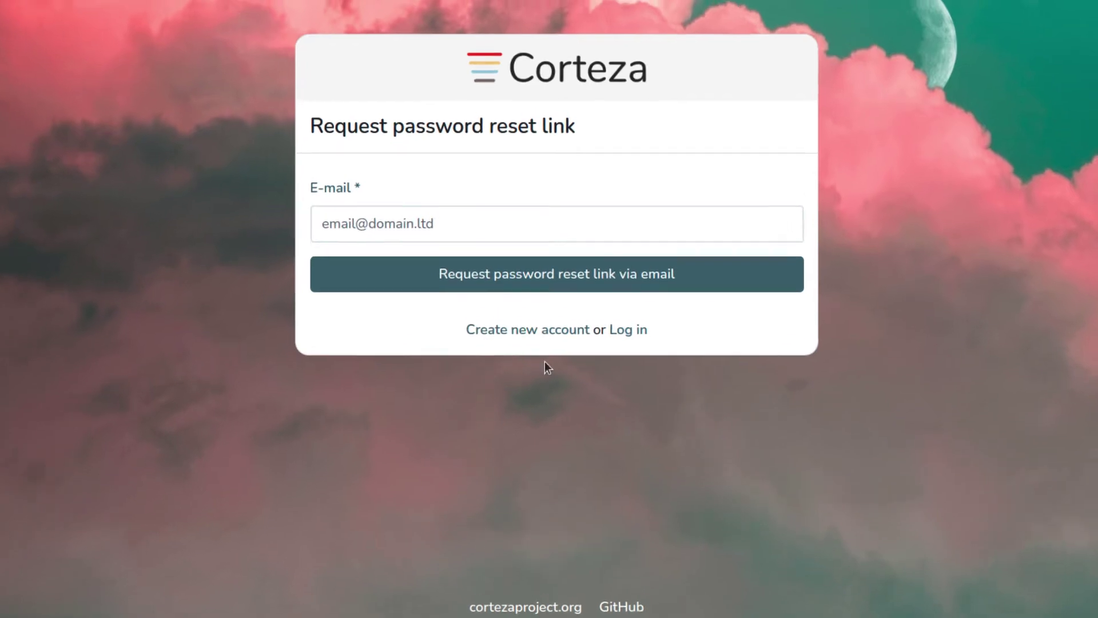
{"action": "left_click", "coordinate": [551, 217]}
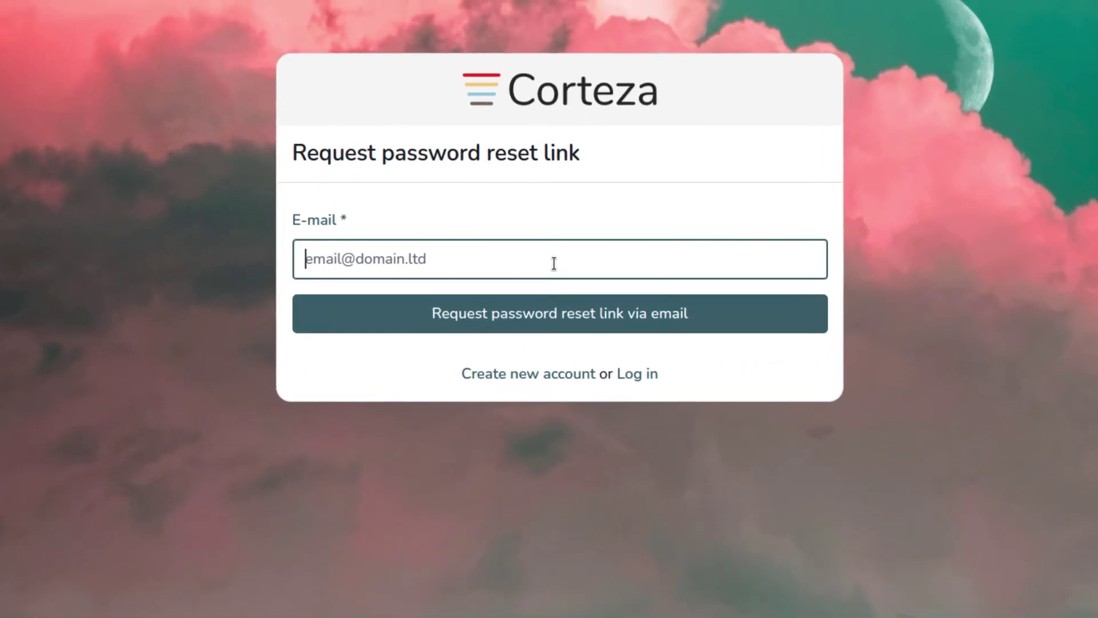
{"action": "type", "text": "joh"}
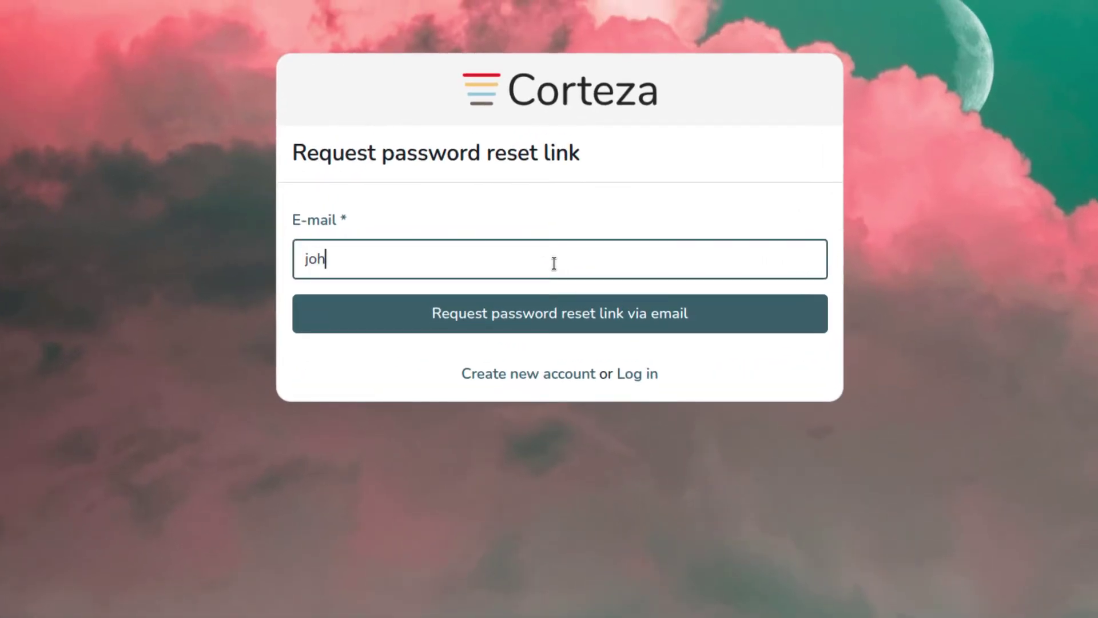
{"action": "type", "text": "ndoe@example.org"}
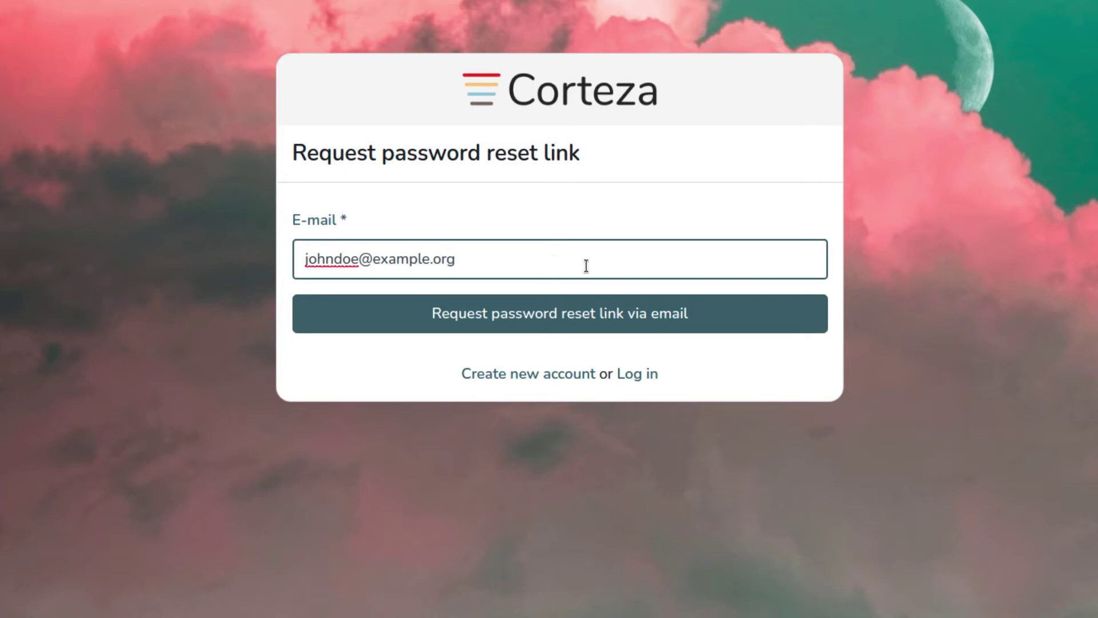
{"action": "left_click", "coordinate": [625, 322]}
Back on the login page, fill in the account's e-mail address and password
{"action": "left_click", "coordinate": [639, 375]}
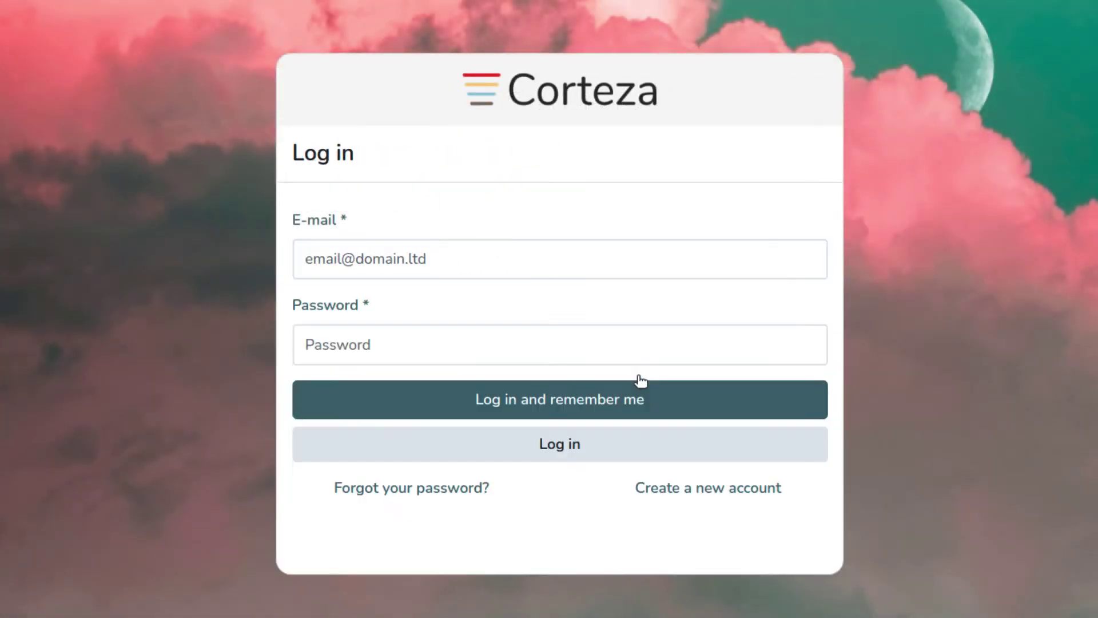
{"action": "left_click", "coordinate": [619, 256]}
{"action": "type", "text": "j"}
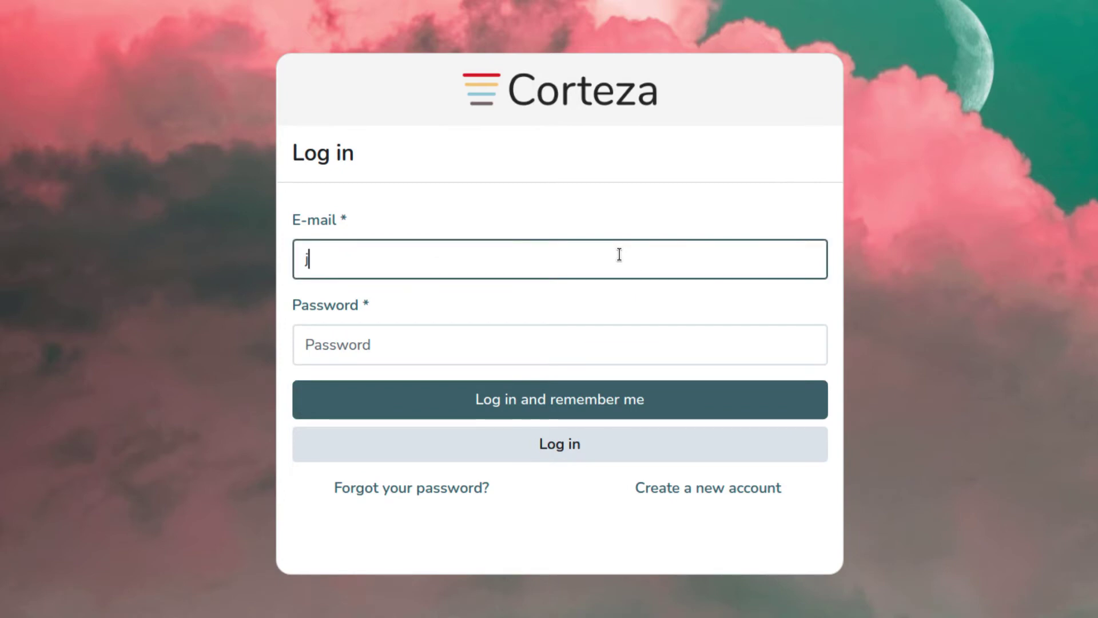
{"action": "type", "text": "ohndoe@example.org"}
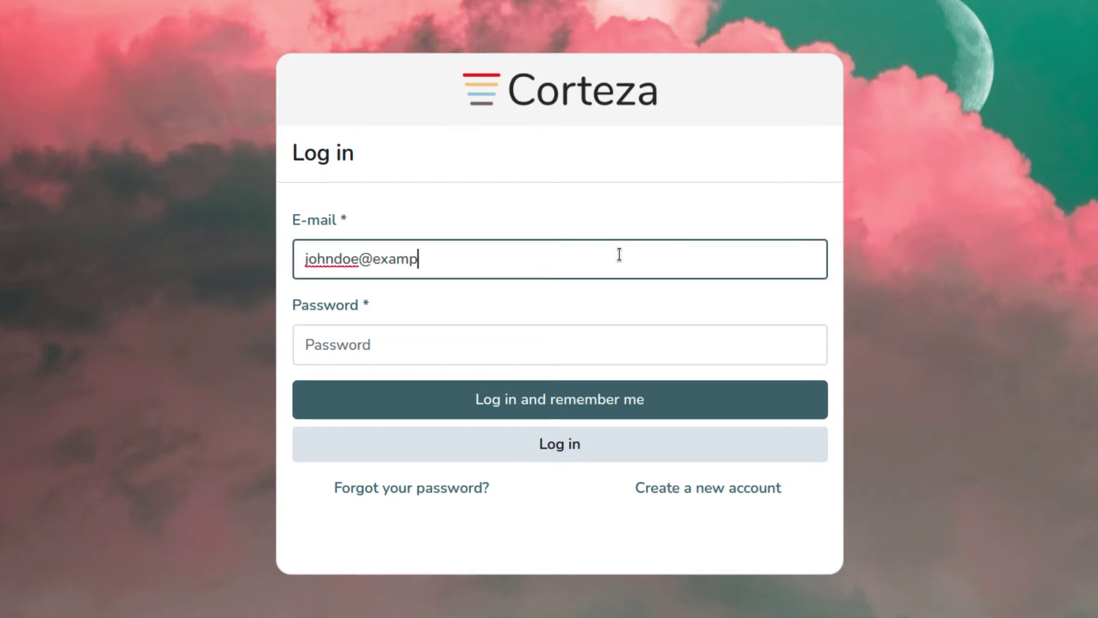
{"action": "left_click", "coordinate": [583, 348]}
{"action": "type", "text": "********"}
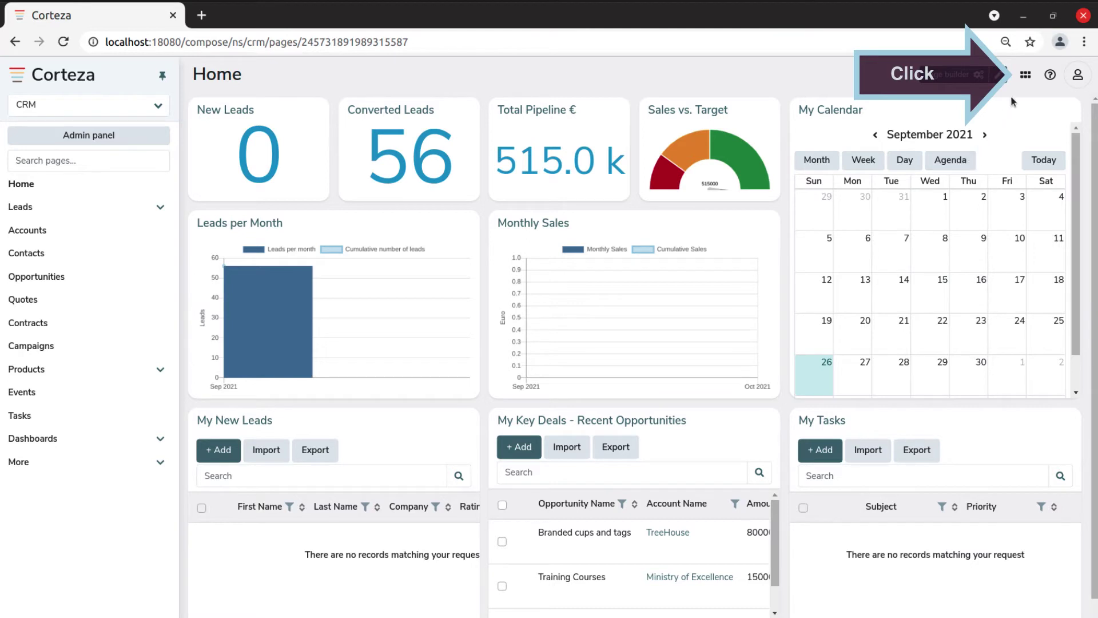
{"action": "left_click", "coordinate": [1026, 78]}
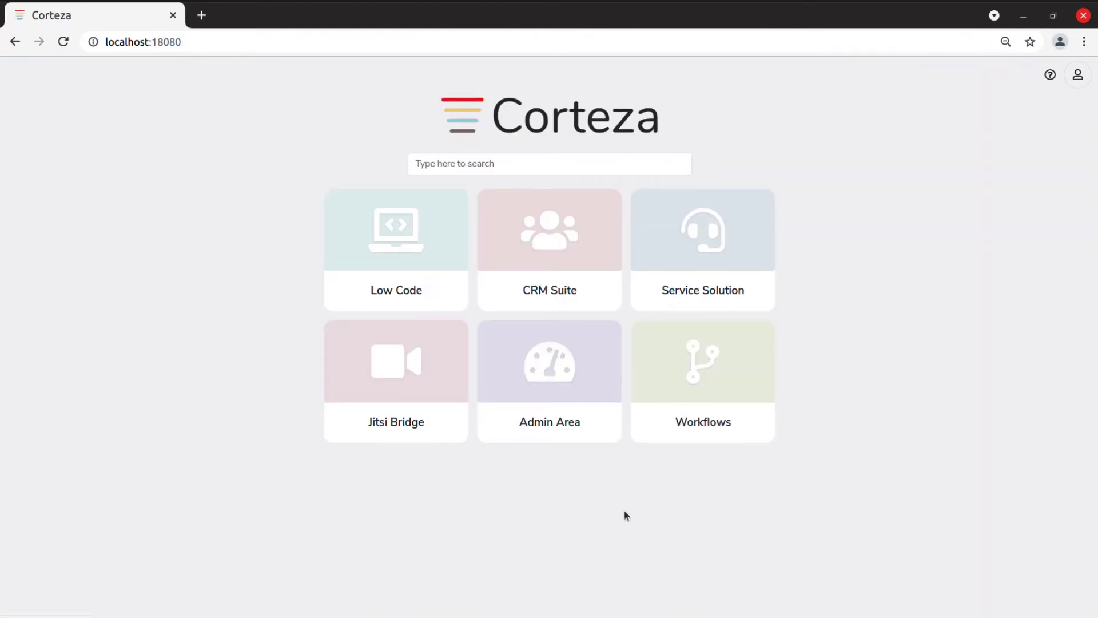
{"action": "left_click", "coordinate": [589, 431]}
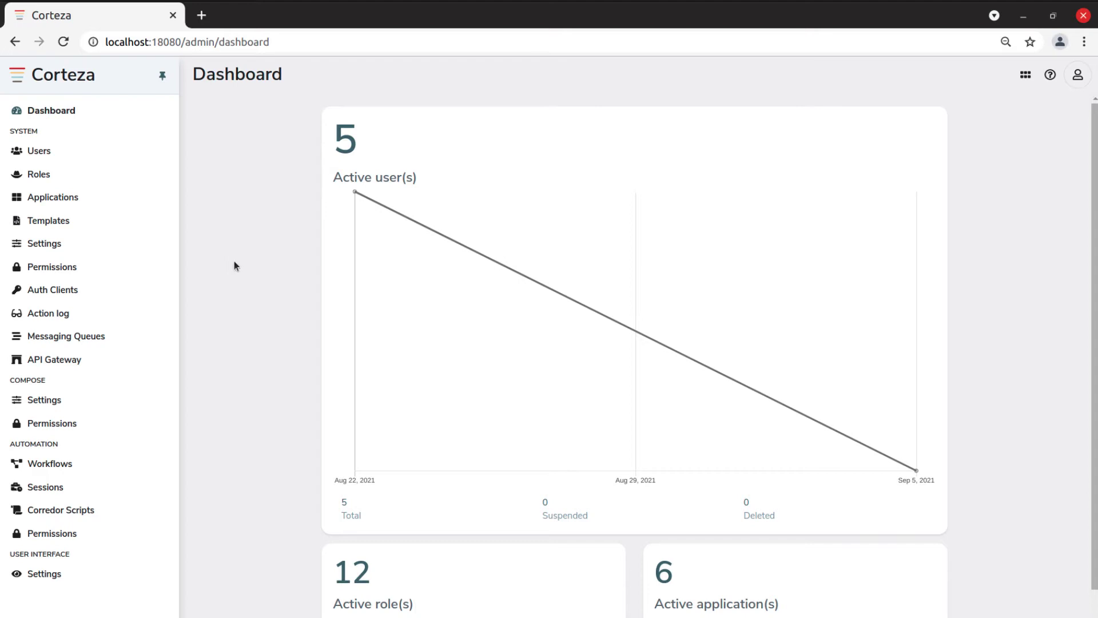
{"action": "left_click", "coordinate": [40, 152]}
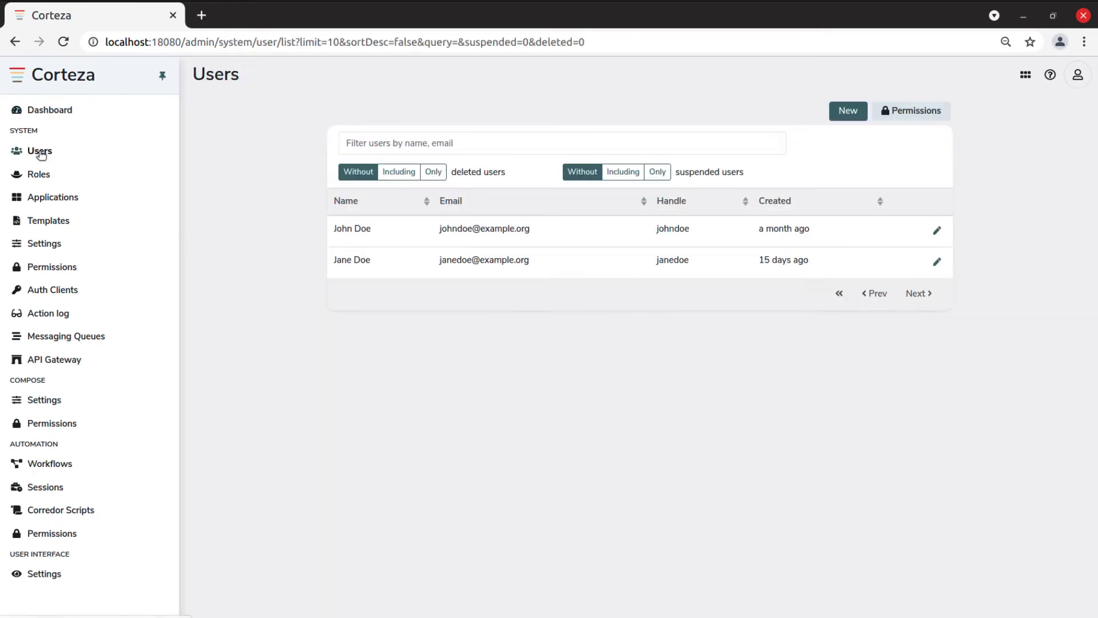
{"action": "left_click", "coordinate": [46, 245]}
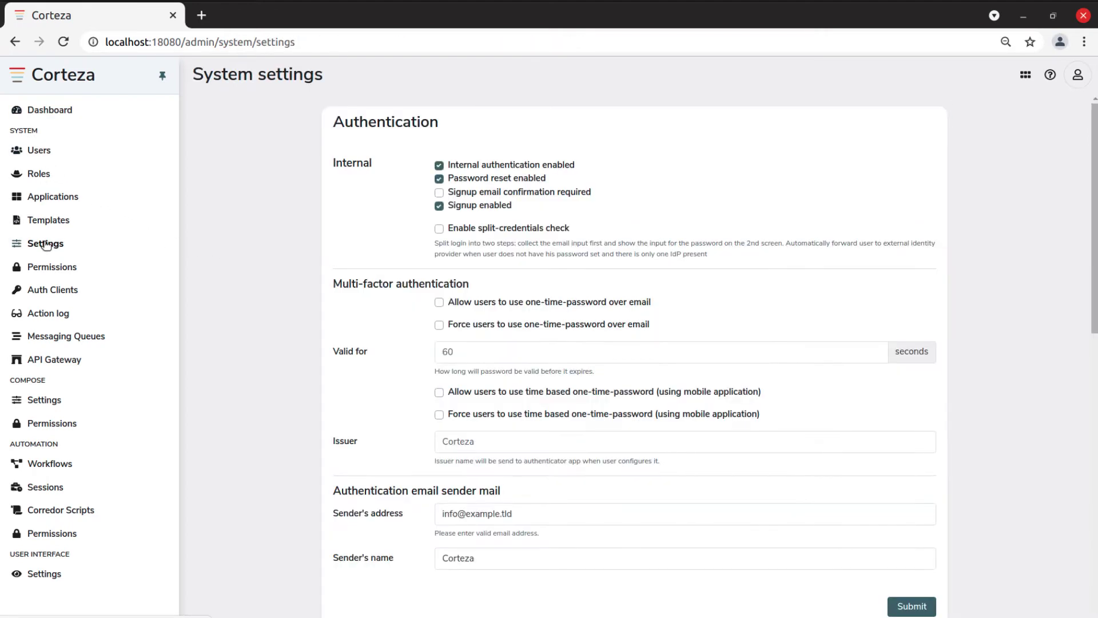
{"action": "left_click", "coordinate": [64, 269]}
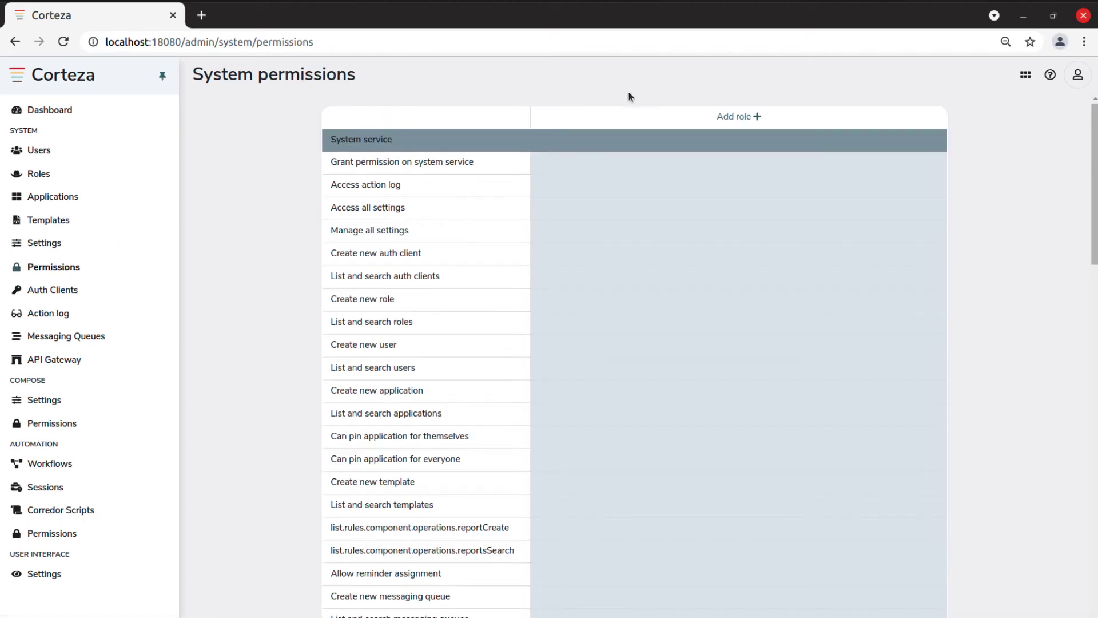
{"action": "left_click", "coordinate": [1027, 75]}
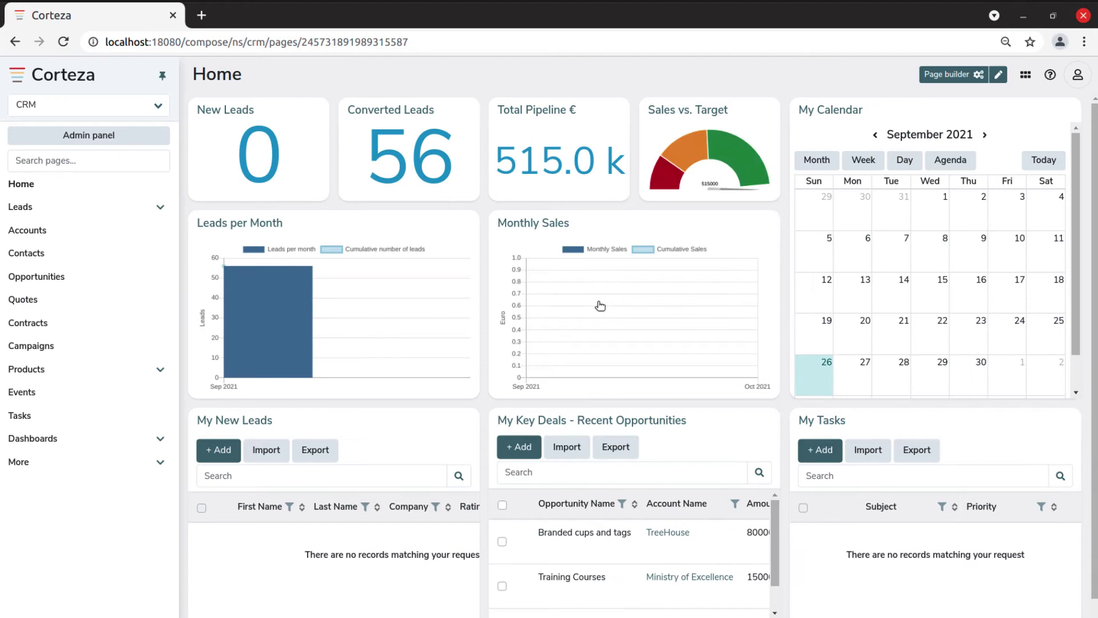
View the Palmdale lead, Accounts and Opportunities lists, and the Training Courses opportunity, then the app launcher
{"action": "mouse_move", "coordinate": [279, 286]}
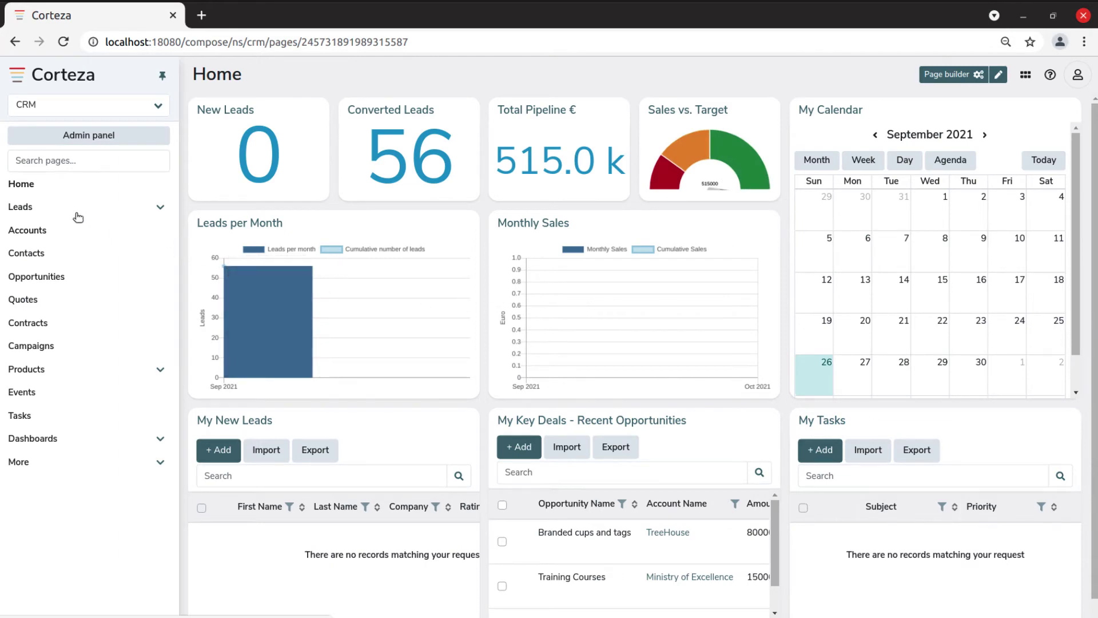
{"action": "left_click", "coordinate": [27, 209]}
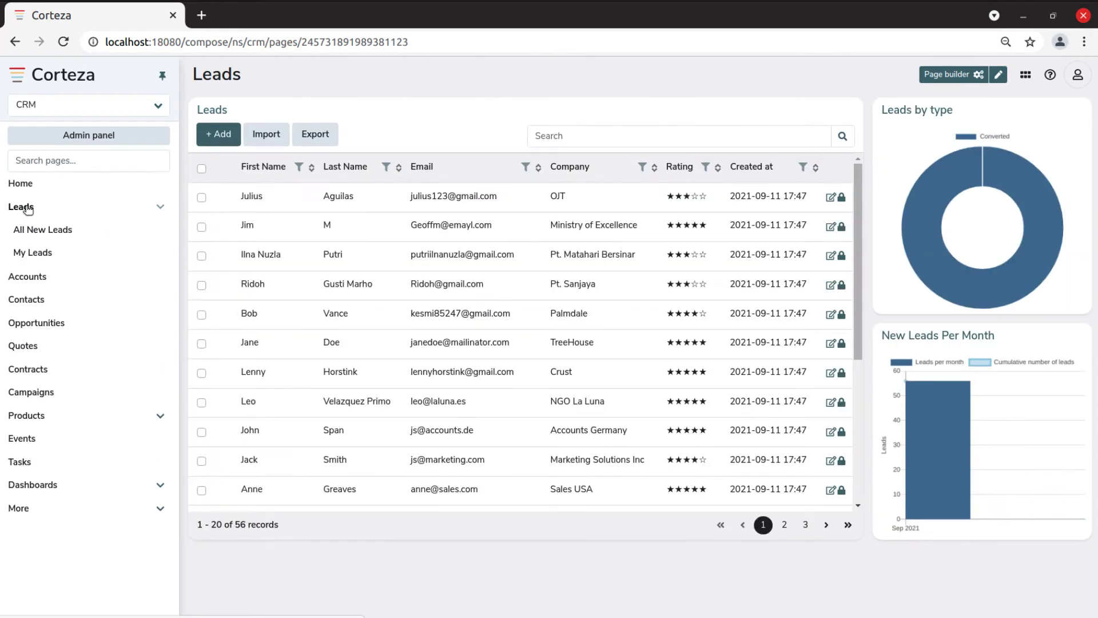
{"action": "left_click", "coordinate": [301, 315]}
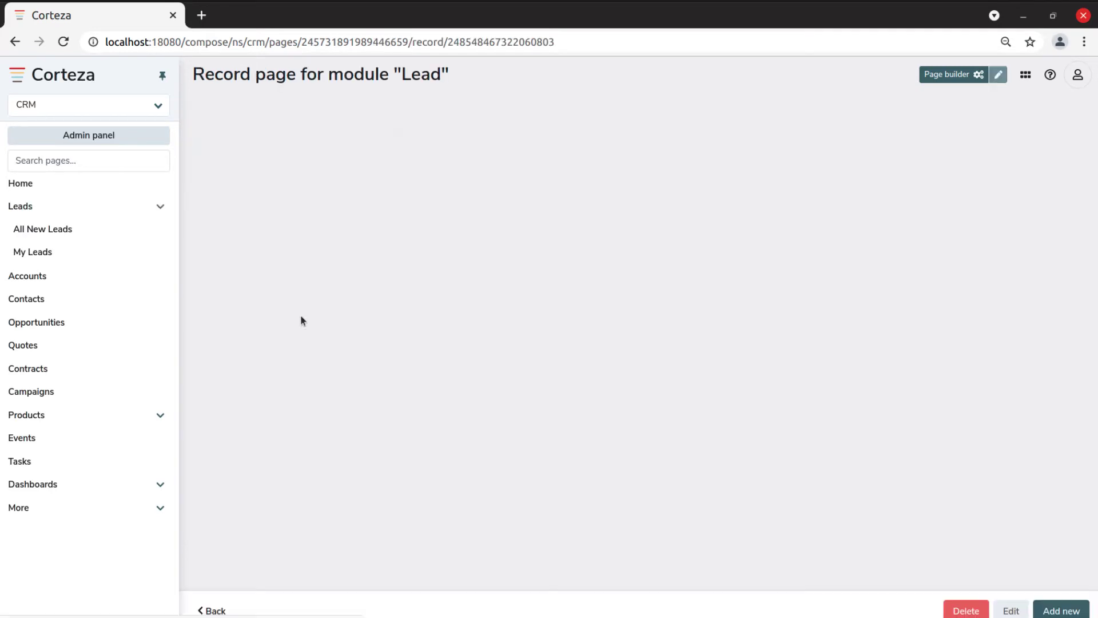
{"action": "left_click", "coordinate": [43, 233]}
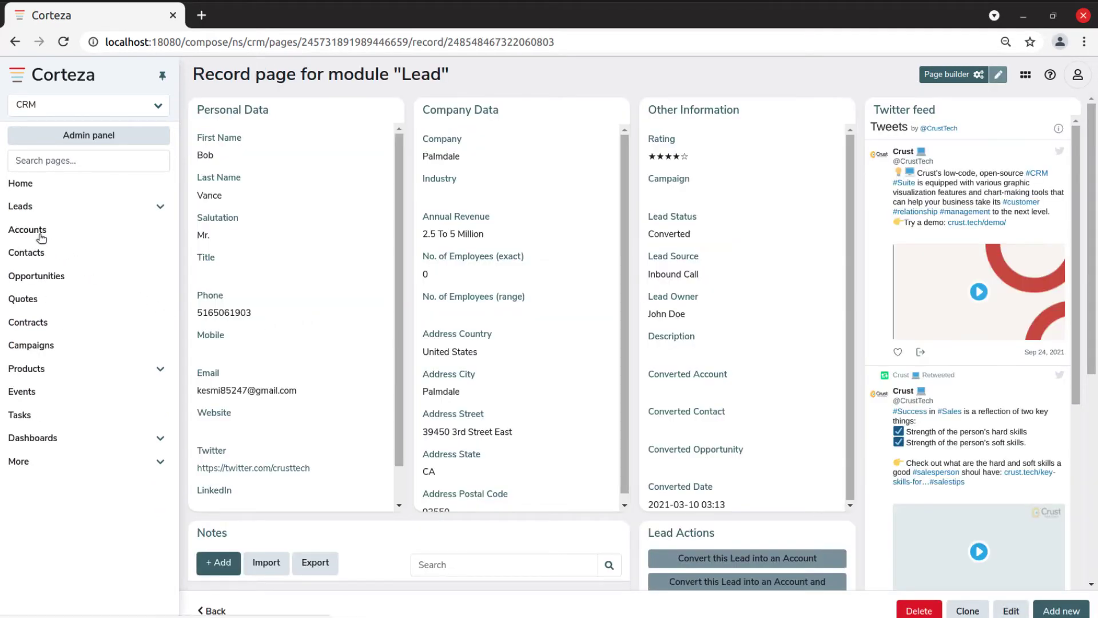
{"action": "left_click", "coordinate": [55, 280]}
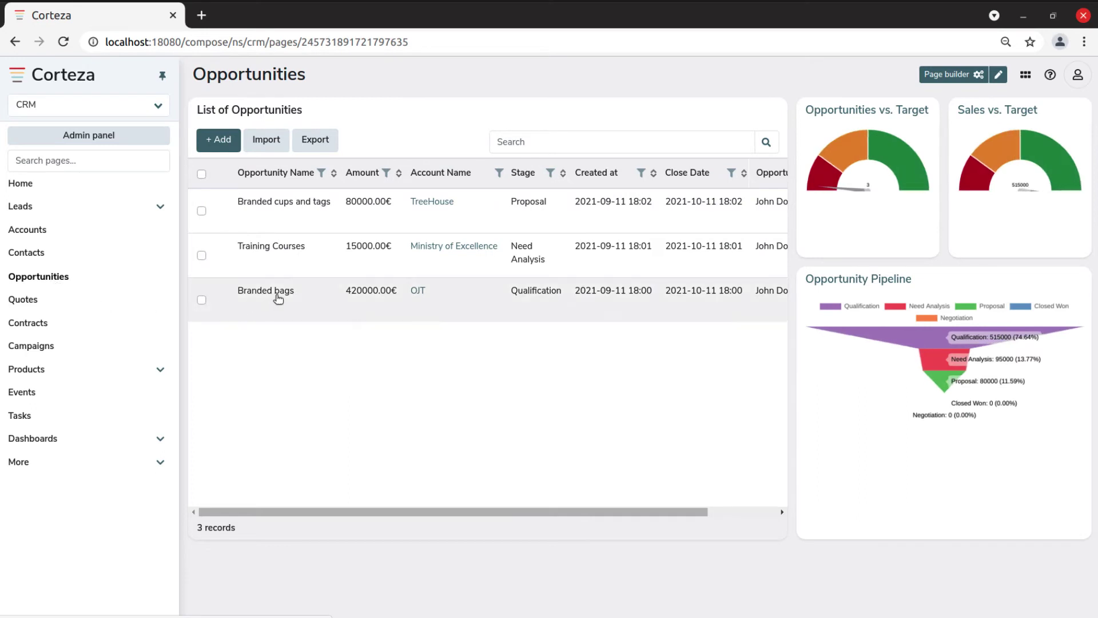
{"action": "left_click", "coordinate": [338, 263]}
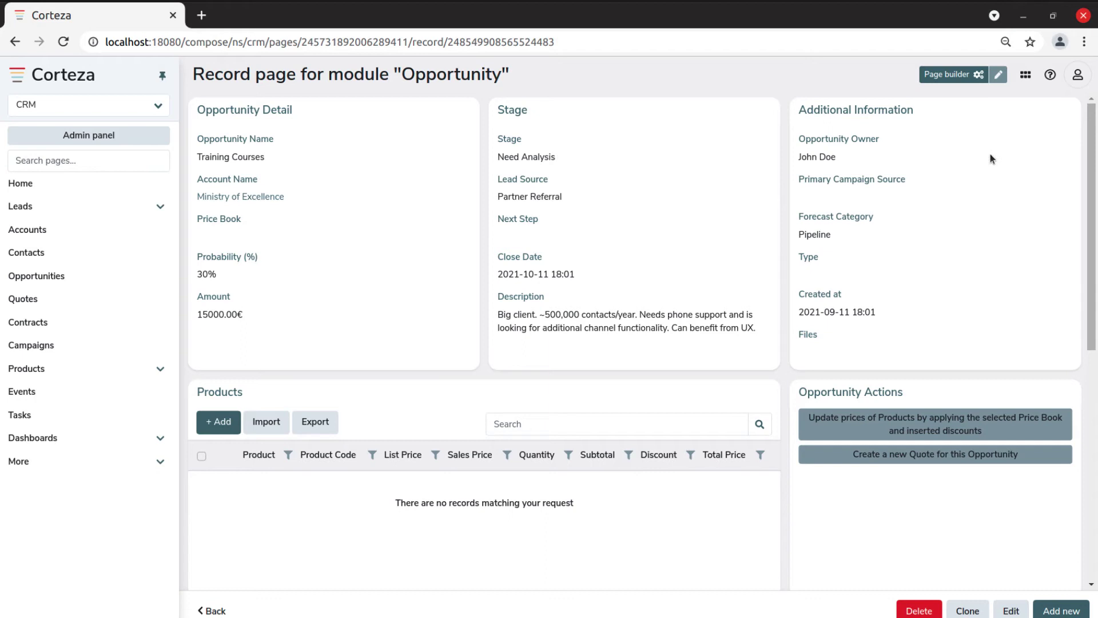
{"action": "left_click", "coordinate": [1024, 78]}
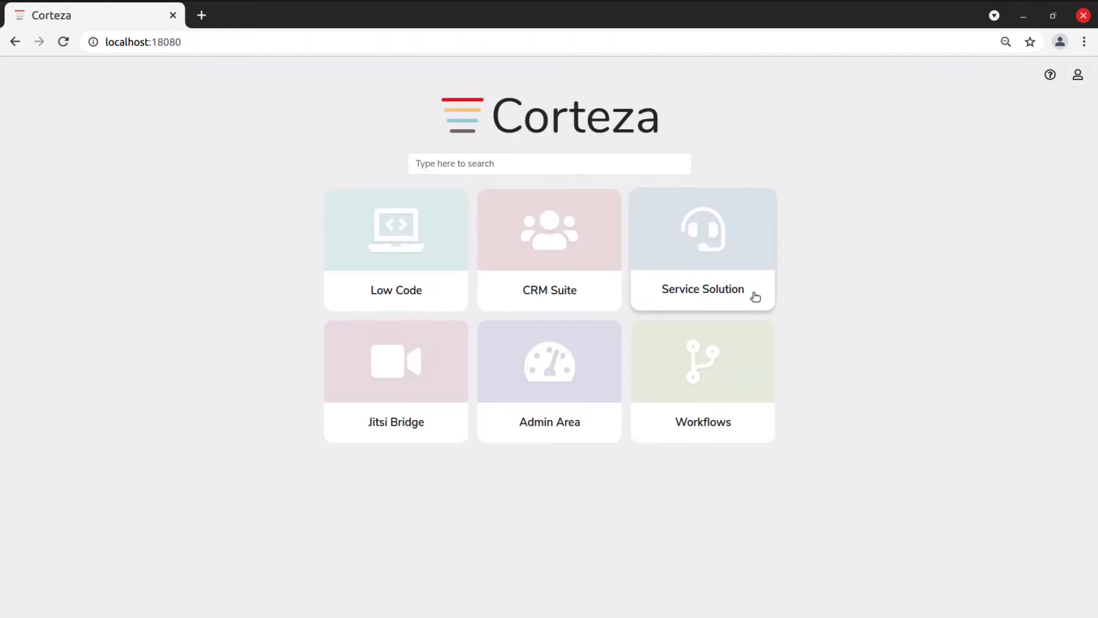
{"action": "left_click", "coordinate": [754, 295]}
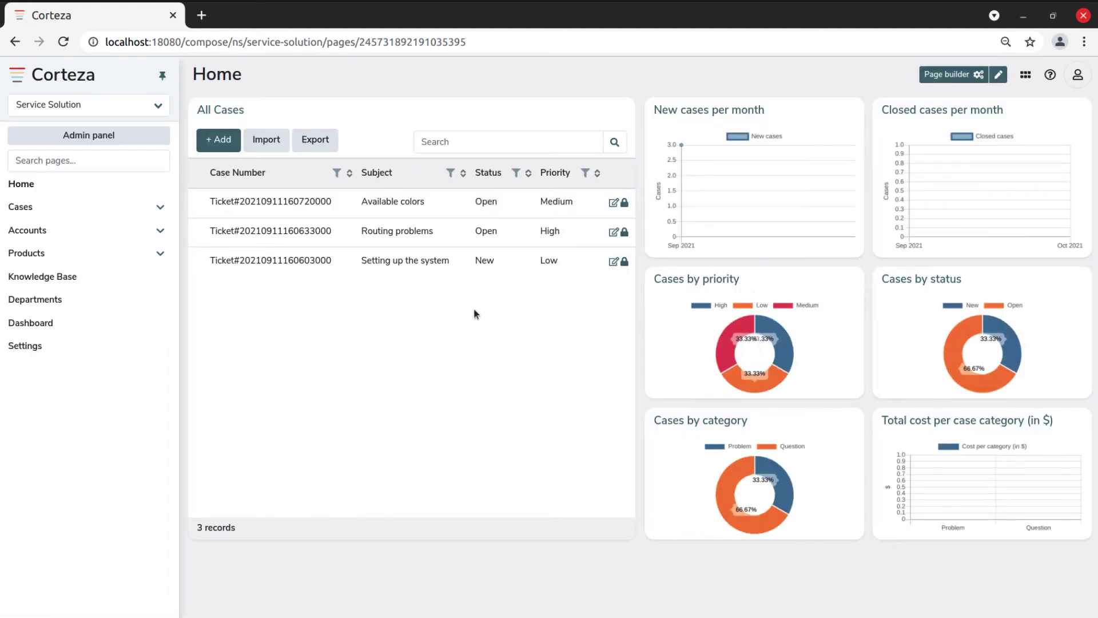
{"action": "left_click", "coordinate": [397, 235]}
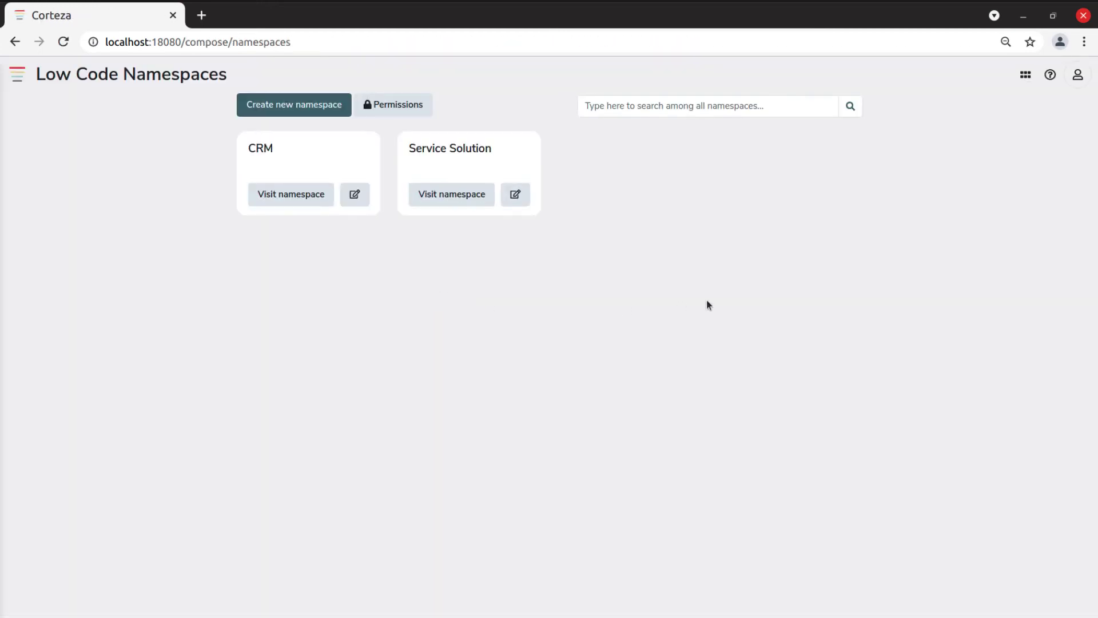
{"action": "left_click", "coordinate": [1028, 78]}
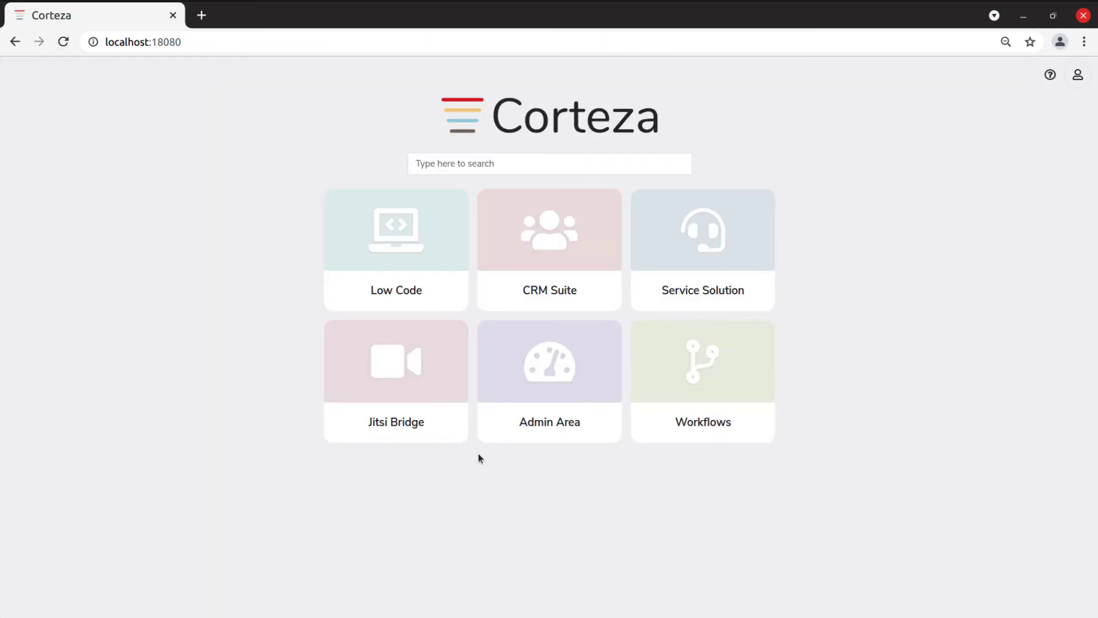
{"action": "left_click", "coordinate": [437, 433]}
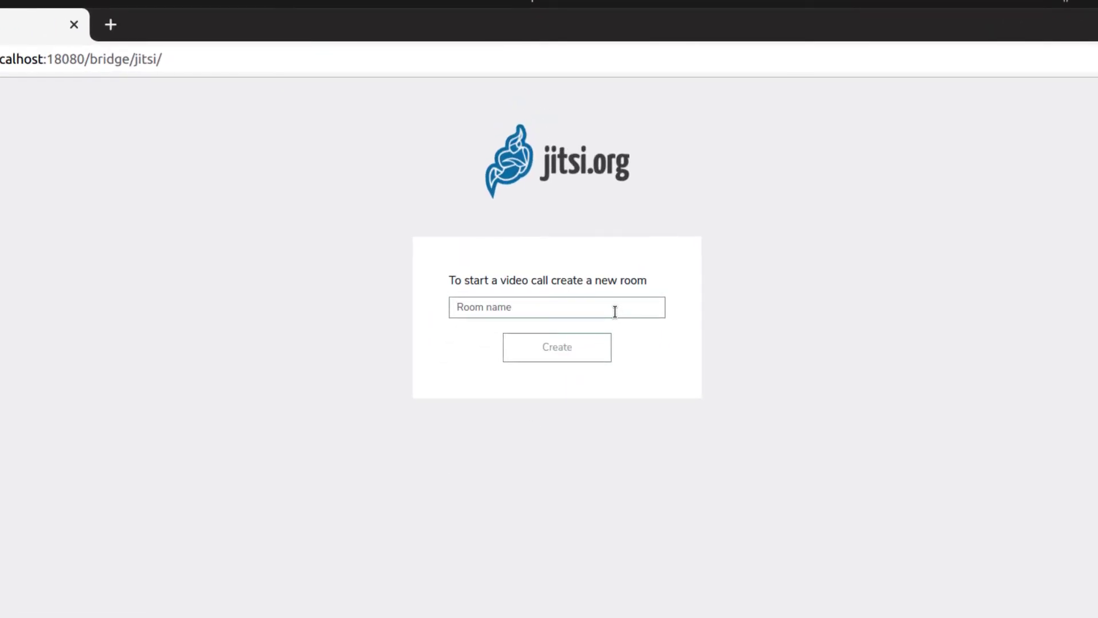
{"action": "left_click", "coordinate": [615, 310]}
{"action": "type", "text": "New Project"}
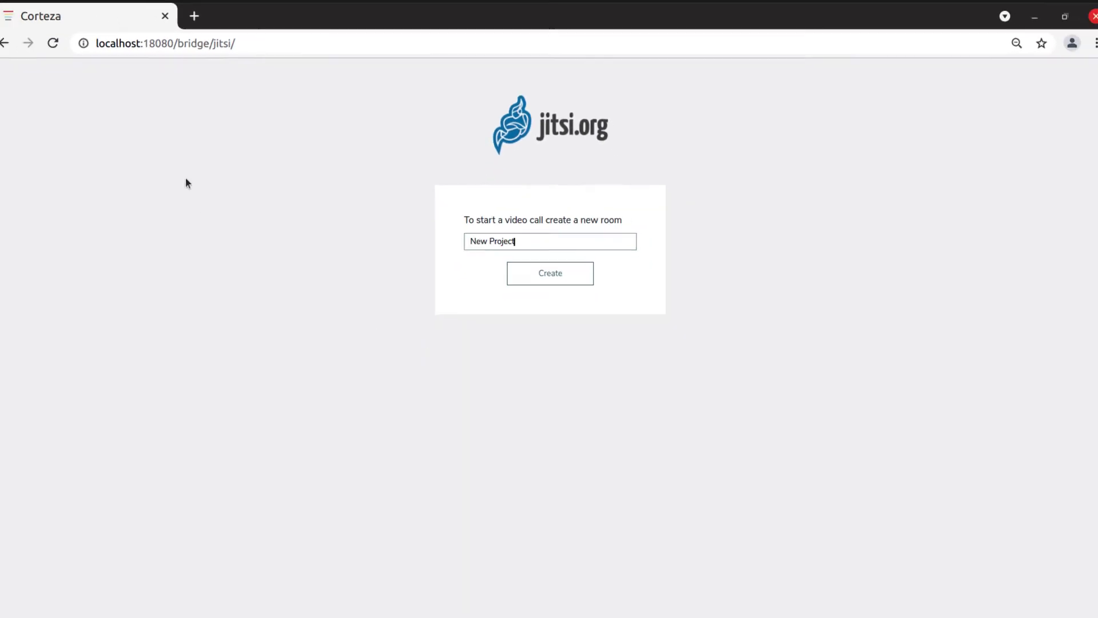
{"action": "left_click", "coordinate": [15, 43]}
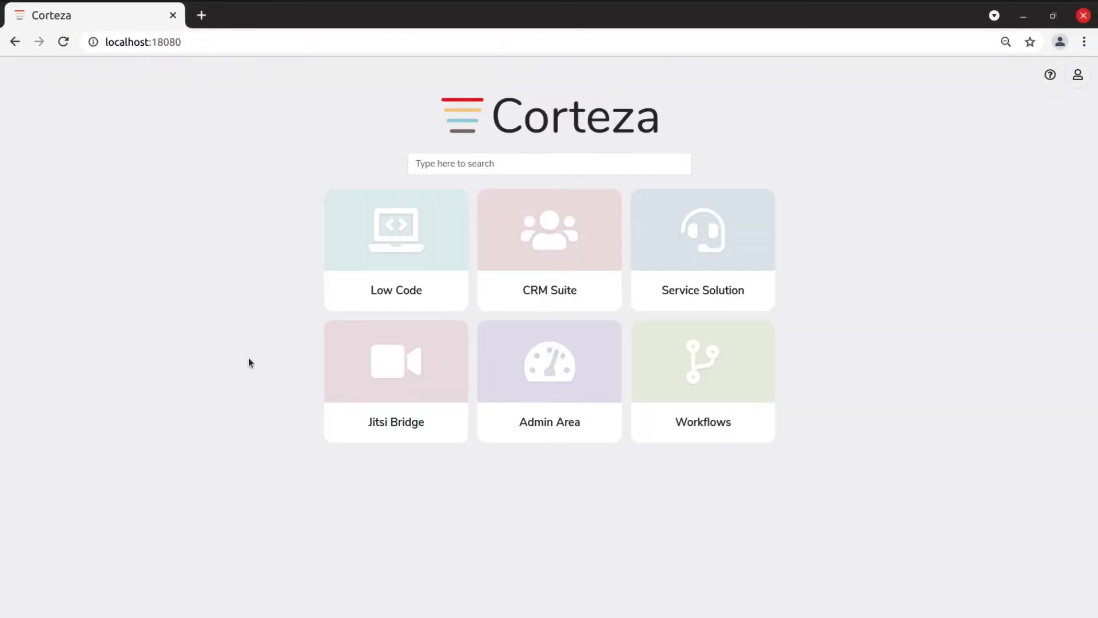
Open Workflows and view the CRM - Account - Update Campaigns workflow diagram
{"action": "left_click", "coordinate": [649, 430]}
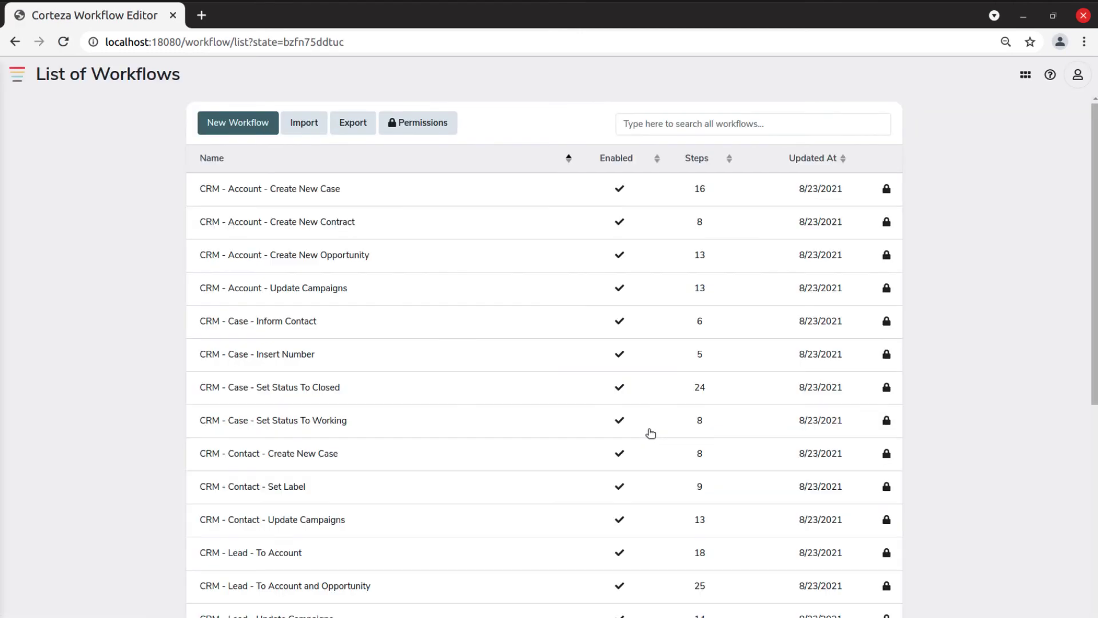
{"action": "left_click", "coordinate": [459, 299]}
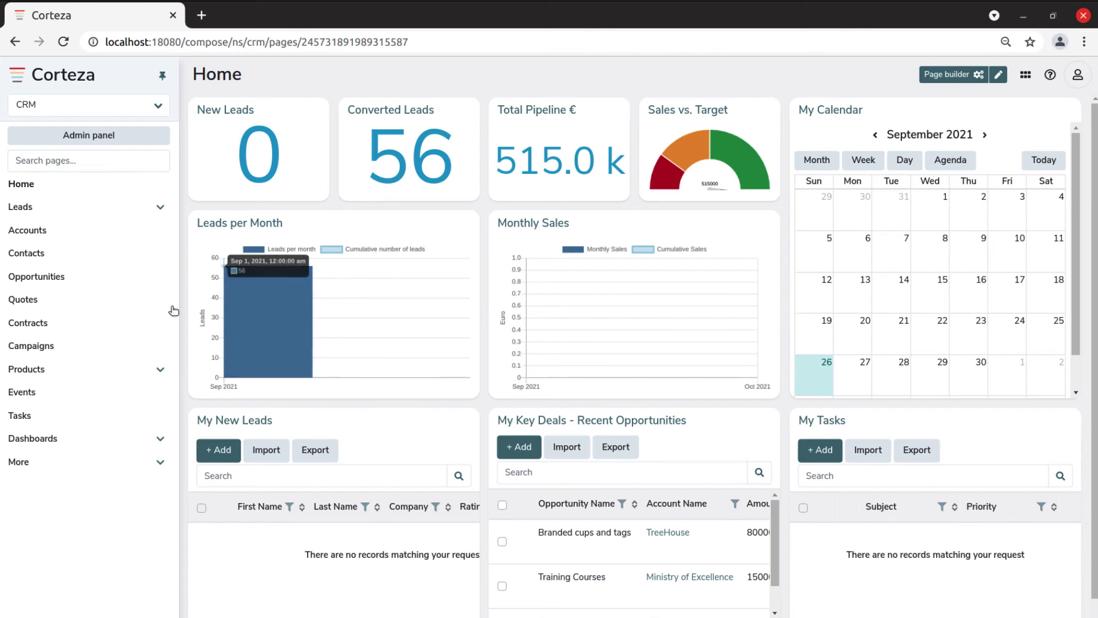
After visiting Opportunities and Accounts, search pages for 'my' and open My Leads
{"action": "left_click", "coordinate": [64, 278]}
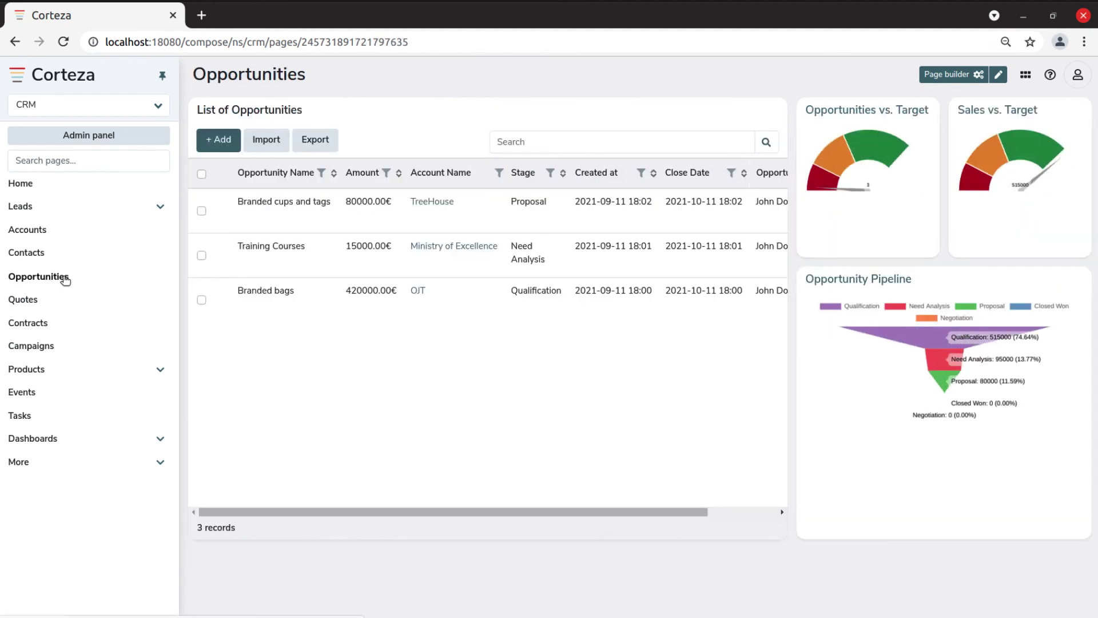
{"action": "left_click", "coordinate": [46, 236]}
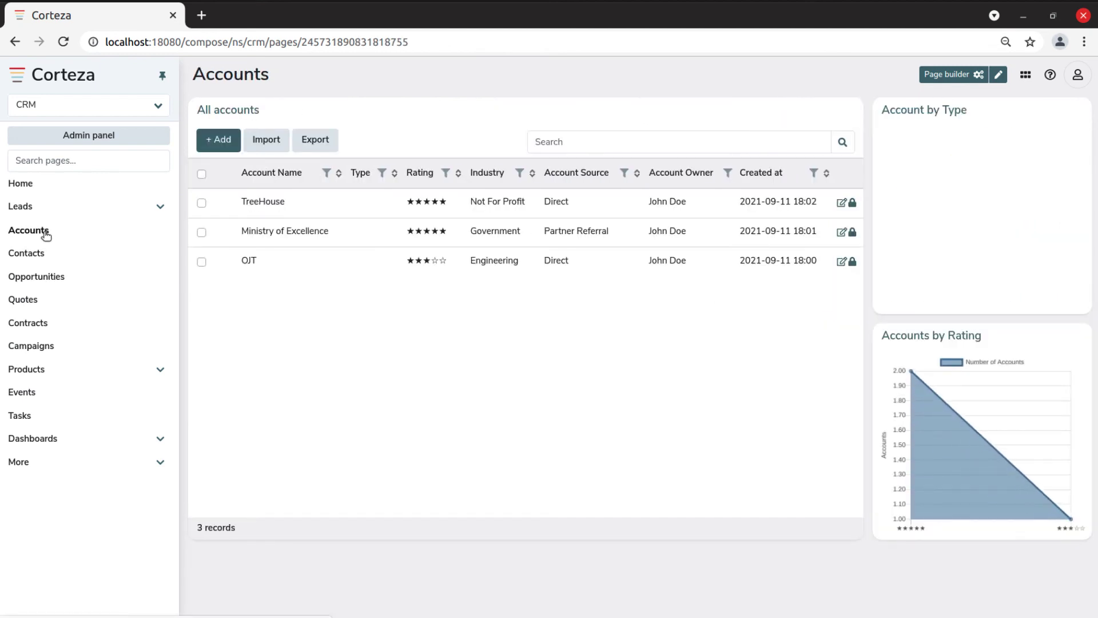
{"action": "left_click", "coordinate": [108, 160]}
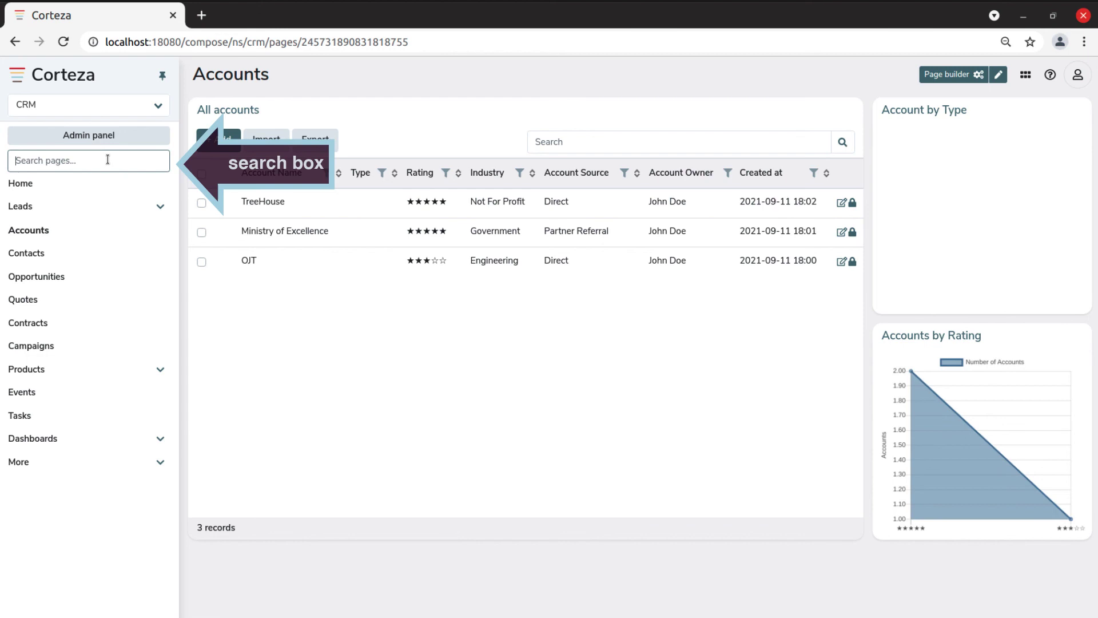
{"action": "type", "text": "my"}
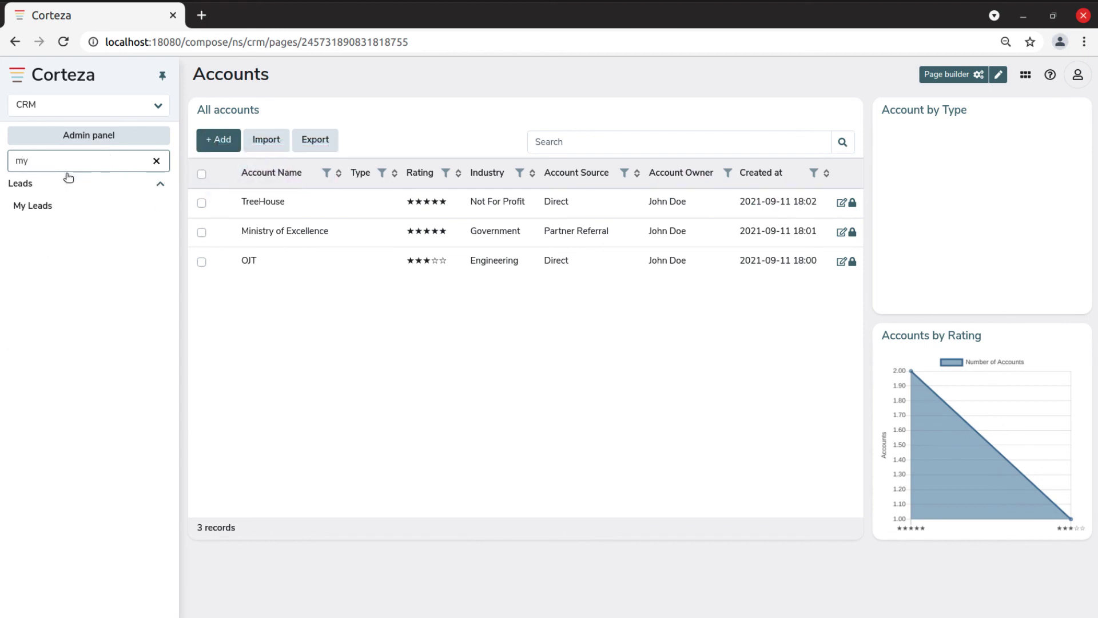
{"action": "left_click", "coordinate": [33, 209]}
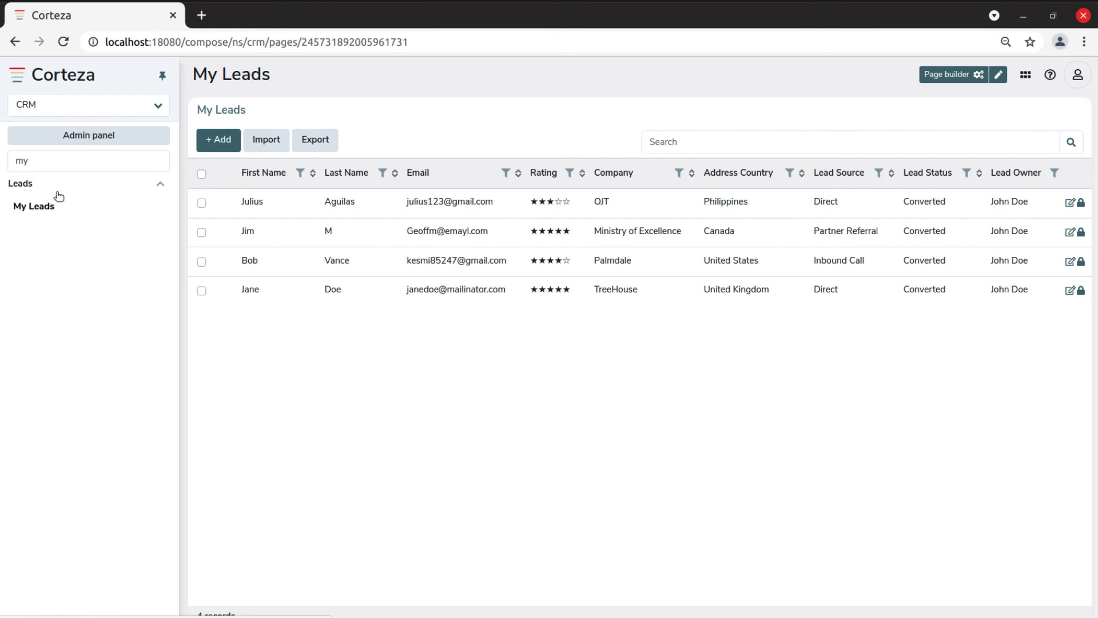
{"action": "left_click", "coordinate": [164, 76]}
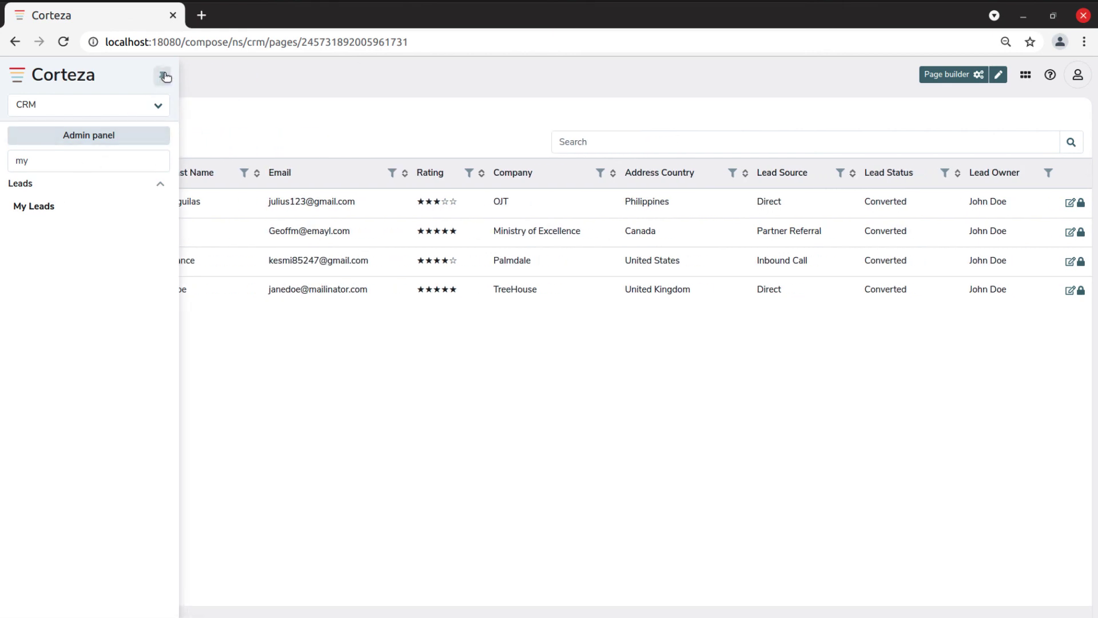
{"action": "left_click", "coordinate": [164, 75]}
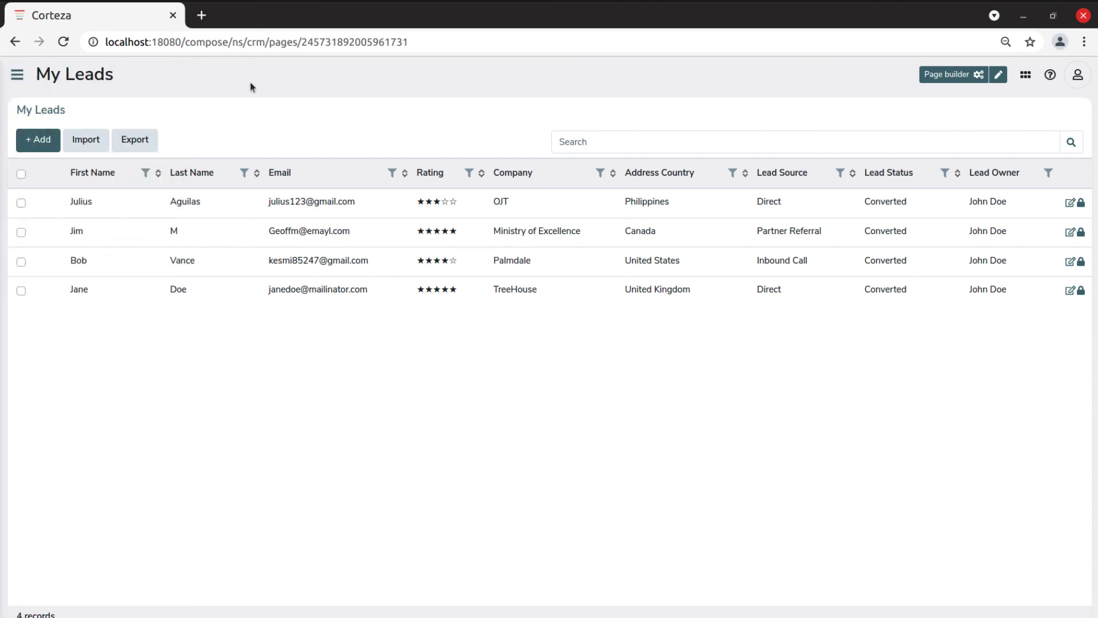
{"action": "mouse_move", "coordinate": [16, 80]}
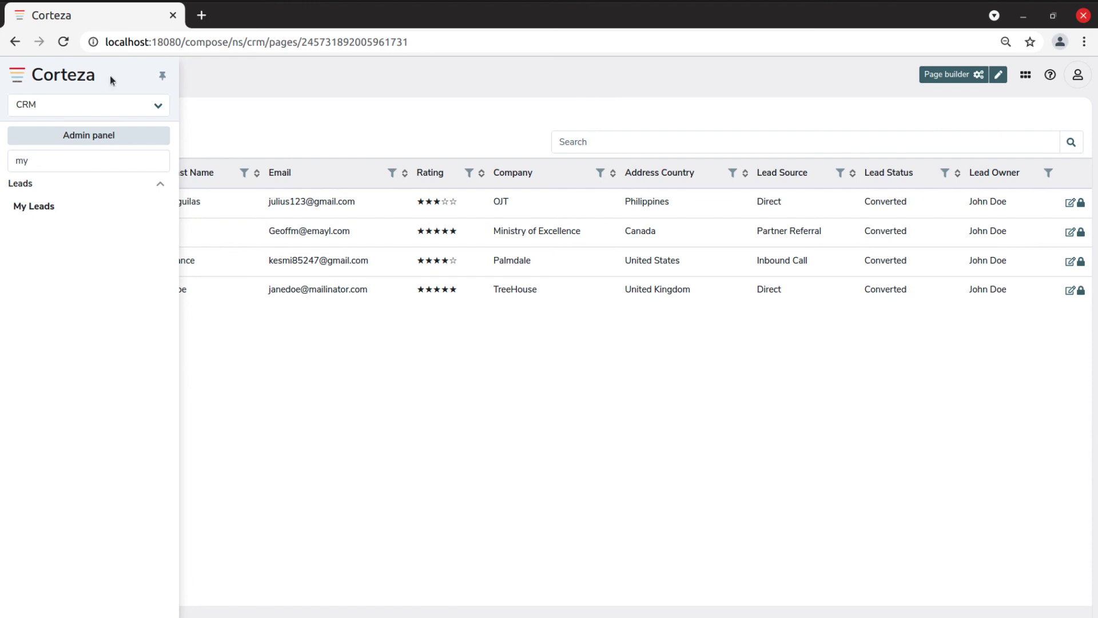
{"action": "left_click", "coordinate": [163, 77]}
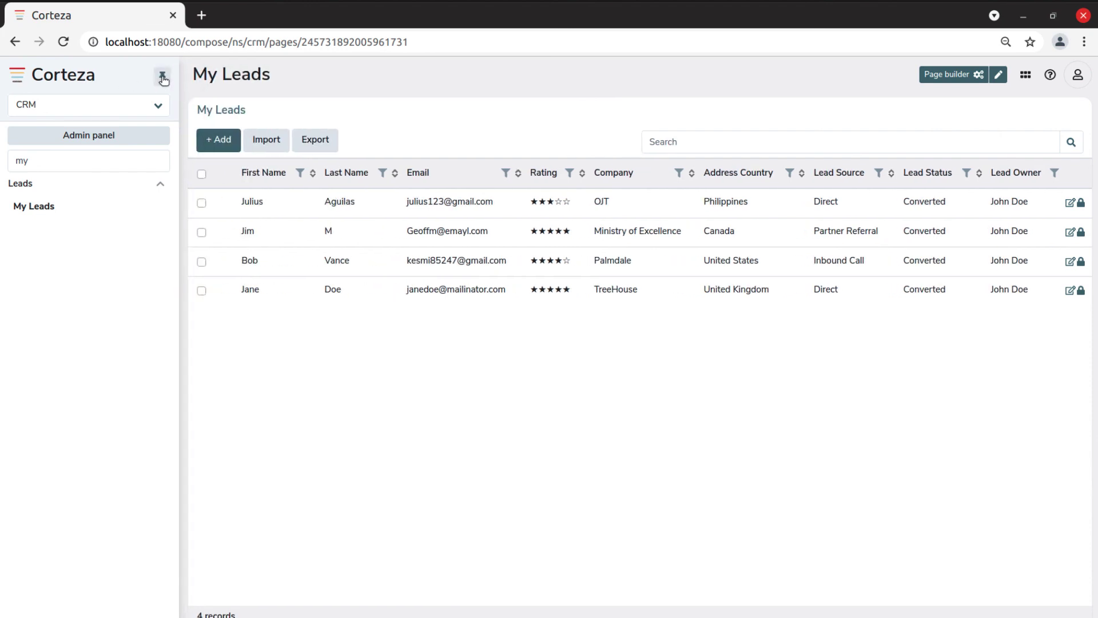